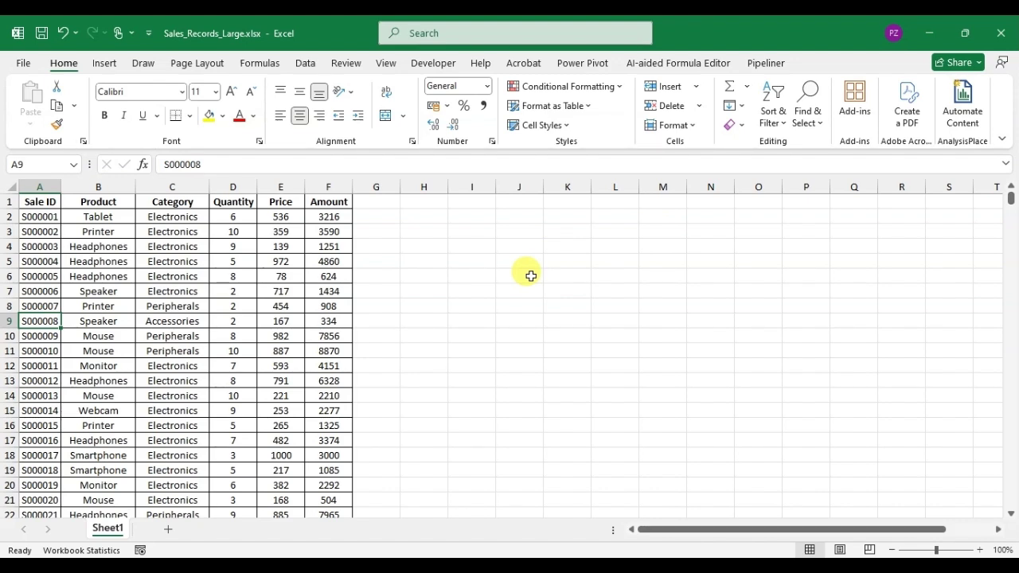
key("Right")
key("Right")
key("Right")
key("Right")
key("Right")
key("Right")
key("Right")
key("Right")
key("Up")
key("Up")
key("Up")
key("Left")
key("Right")
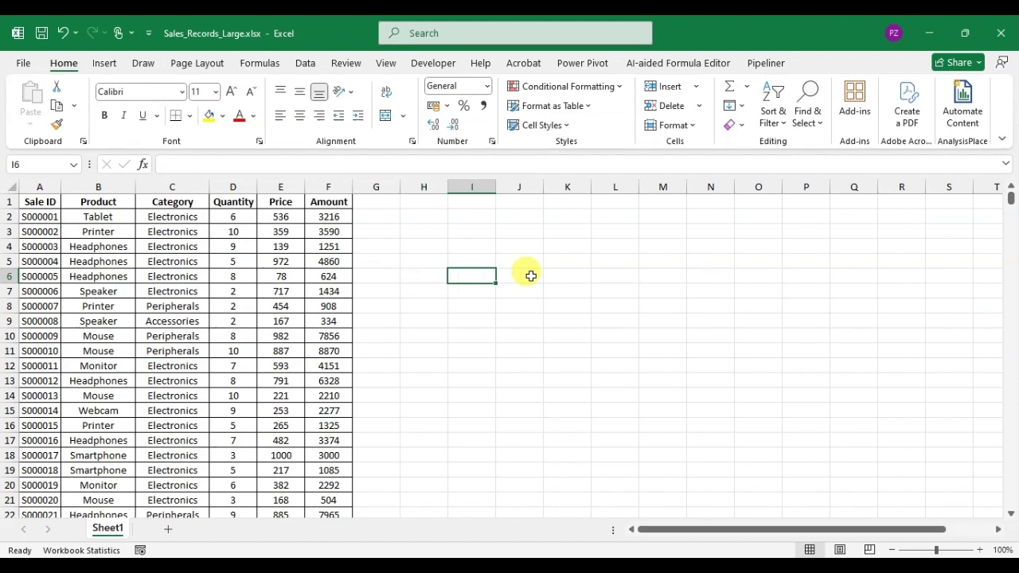
key("Up")
key("Down")
key("Left")
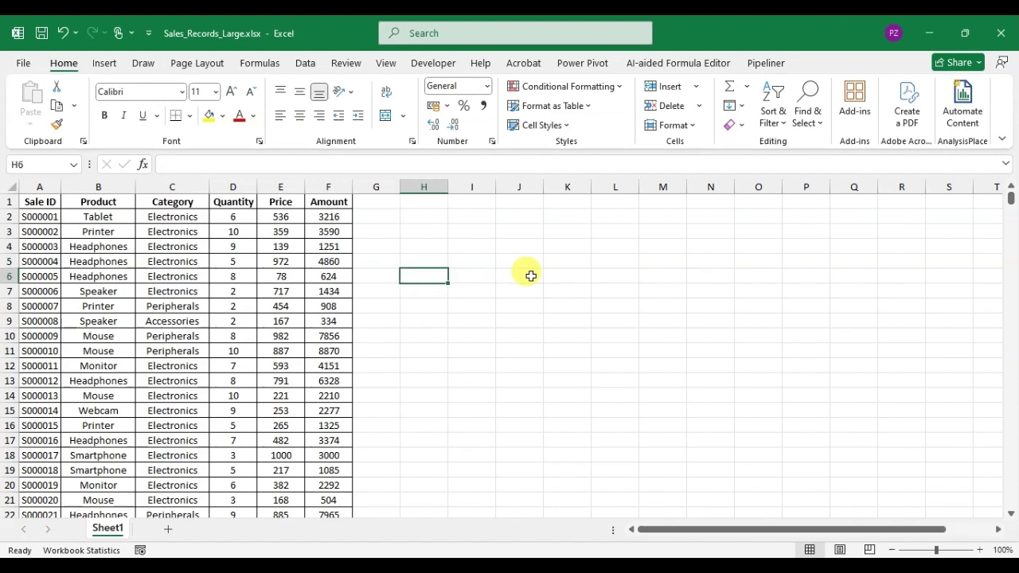
key("Right")
key("Left")
key("Left")
key("Left")
key("Right")
key("Right")
key("Left")
key("Left")
key("Left")
key("Left")
key("Left")
key("Left")
key("Right")
key("Right")
key("Left")
key("Left")
key("Right")
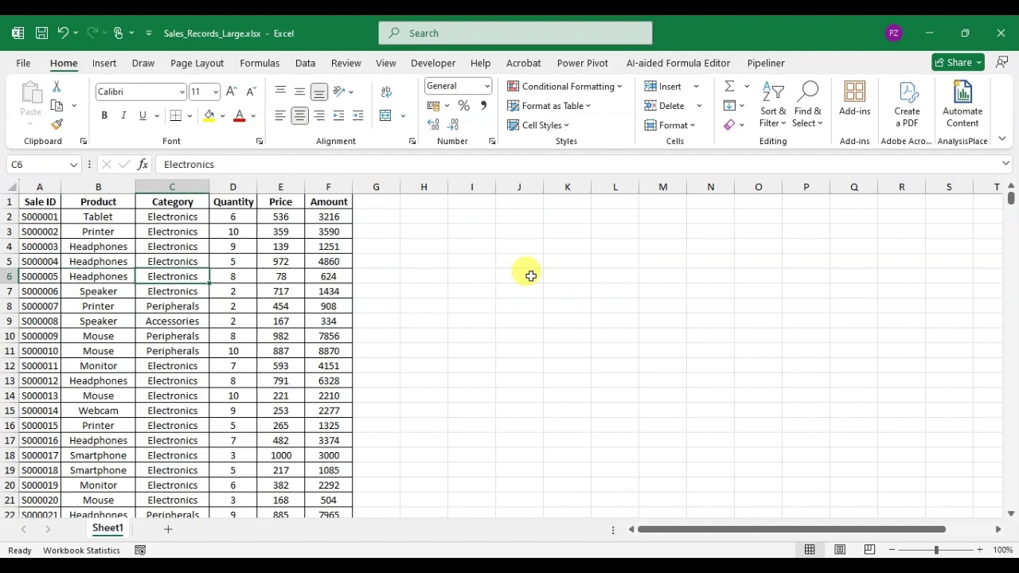
Step: Copy the entire sales table and paste a duplicate starting at cell L2, then clear the copy mode
key("ctrl+a")
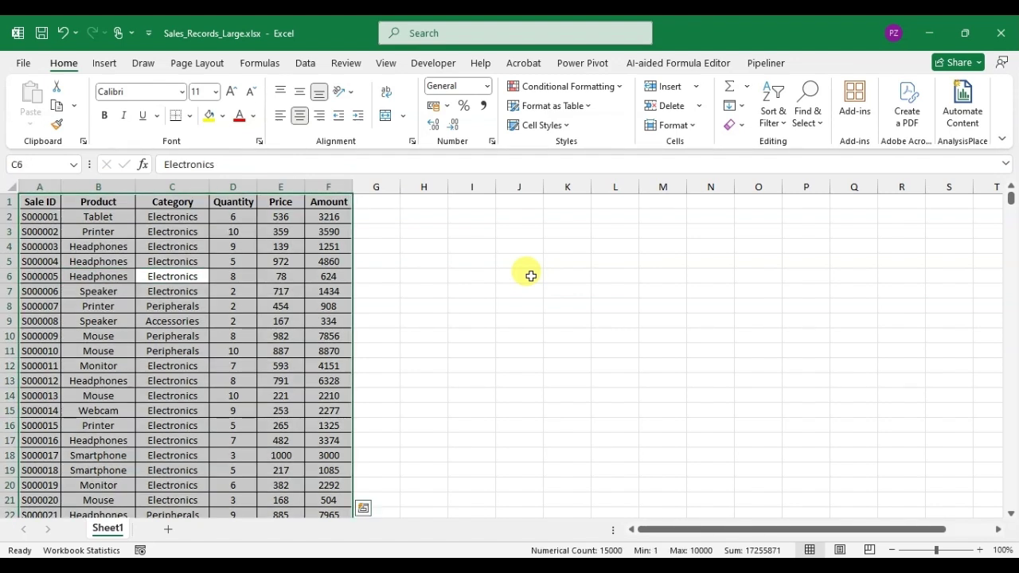
key("ctrl+c")
key("Right")
key("Right")
key("Right")
key("Right")
key("Right")
key("Right")
key("Right")
key("Right")
key("Right")
key("Right")
key("Up")
key("Up")
key("Up")
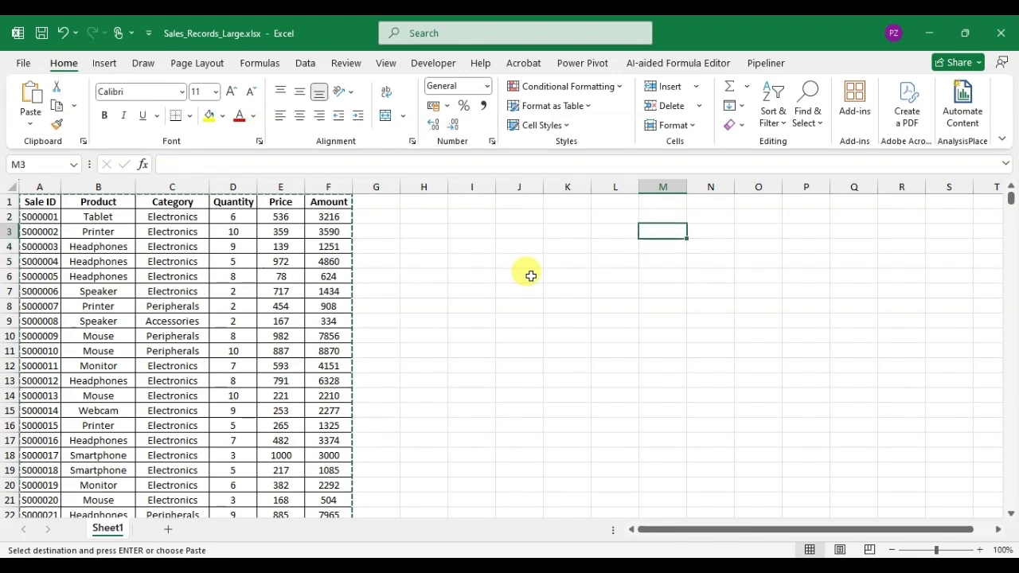
key("Left")
key("Up")
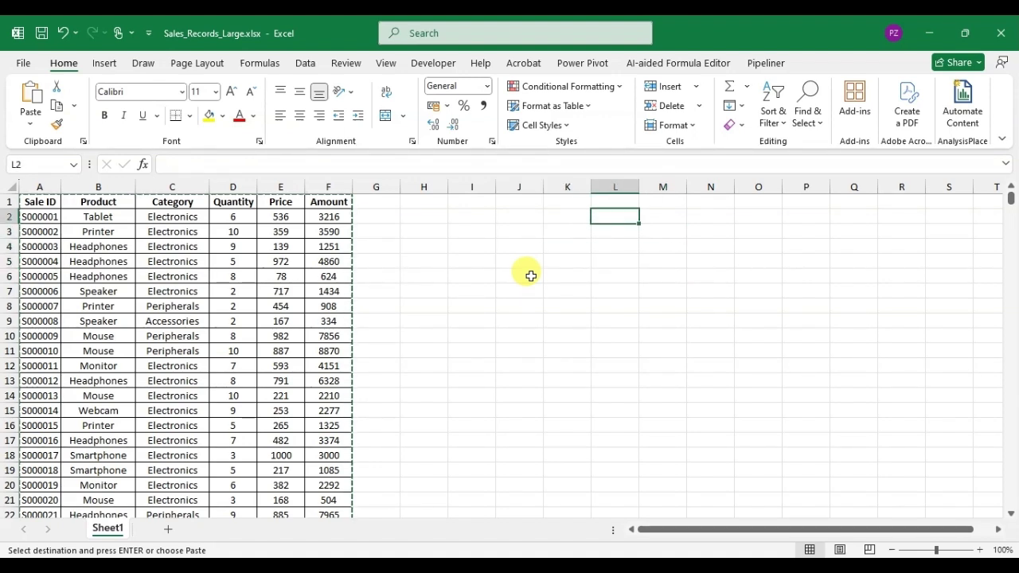
key("ctrl+v")
key("Left")
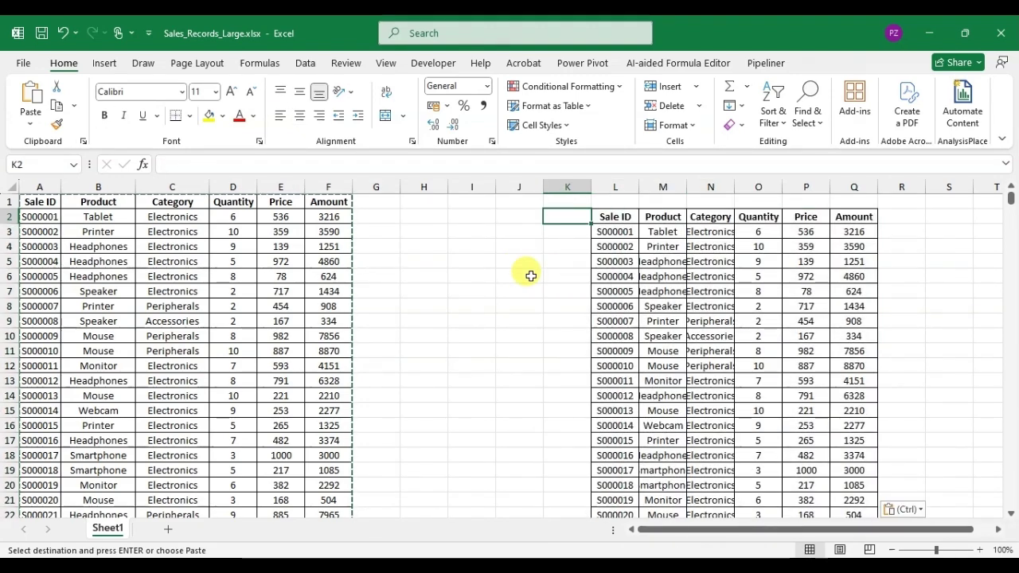
key("Left")
key("Left")
key("Left")
key("Left")
key("Escape")
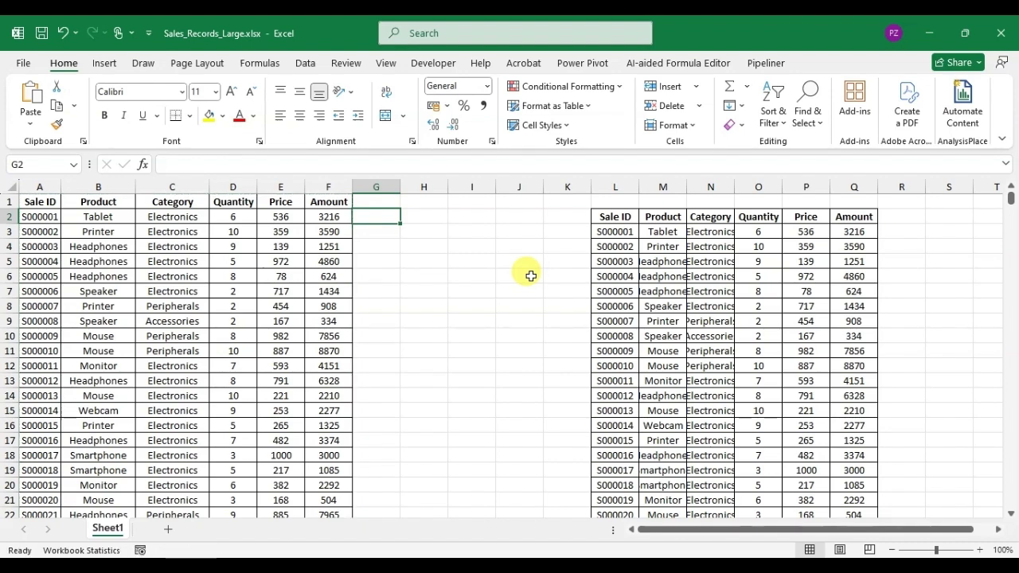
Step: Select the record in A10:F10 of the original table and copy it
key("Left")
key("Left")
key("Left")
key("Left")
key("Left")
key("Down")
key("Down")
key("Down")
key("Down")
key("Down")
key("Down")
key("Down")
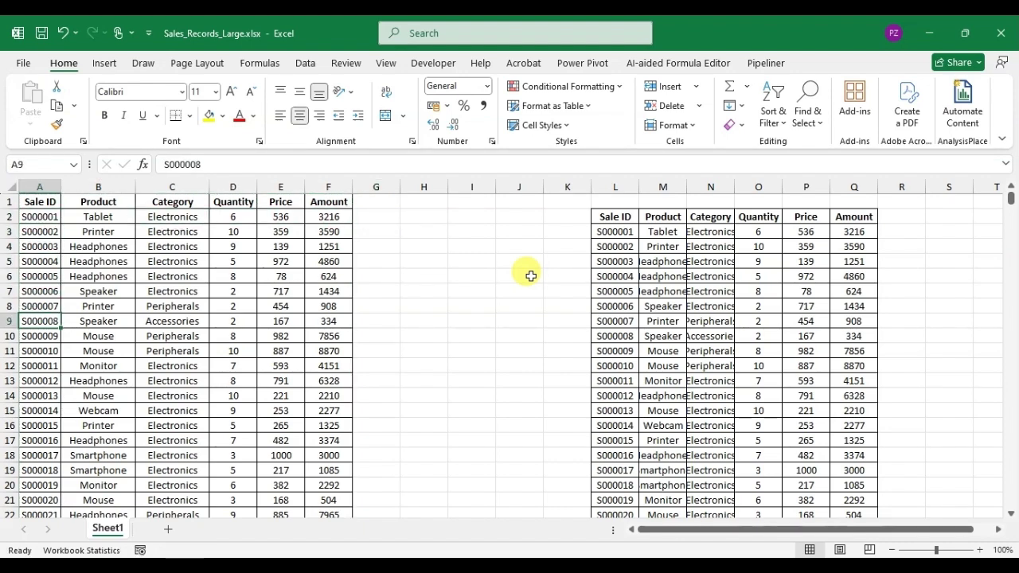
key("Down")
key("Right")
key("Left")
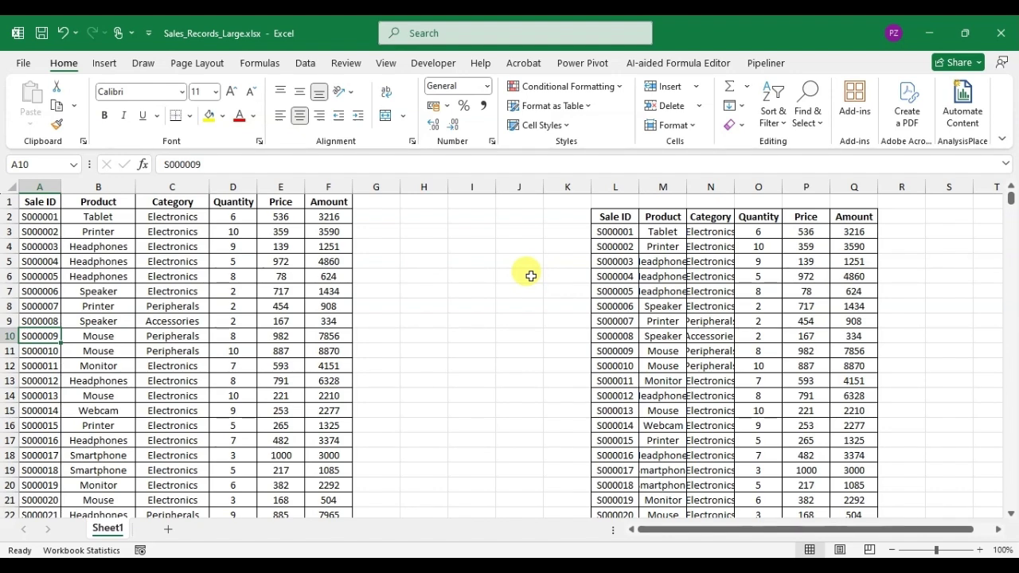
key("shift+Right")
key("shift+Right")
key("shift+Right")
key("shift+Right")
key("shift+Right")
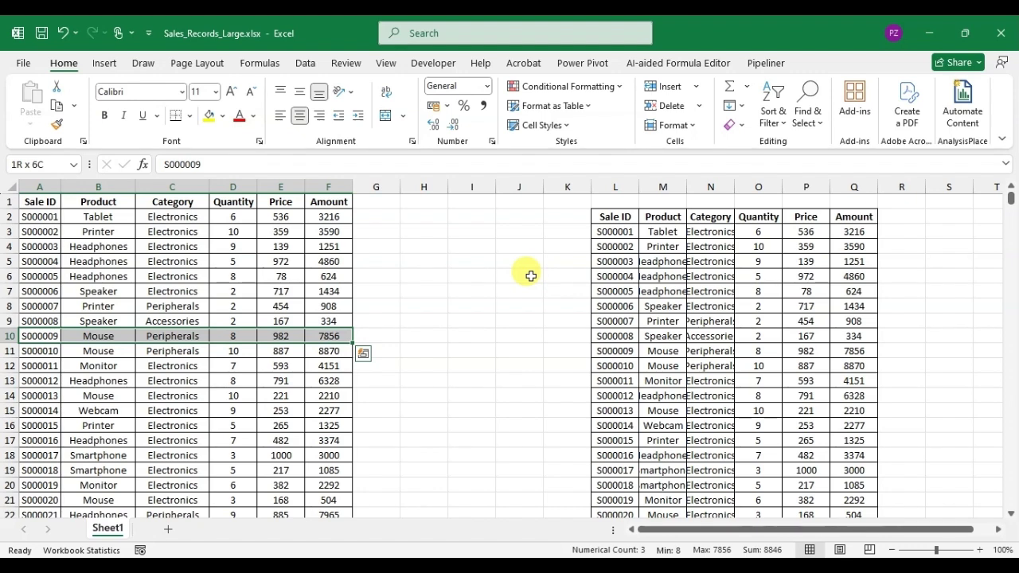
key("ctrl+c")
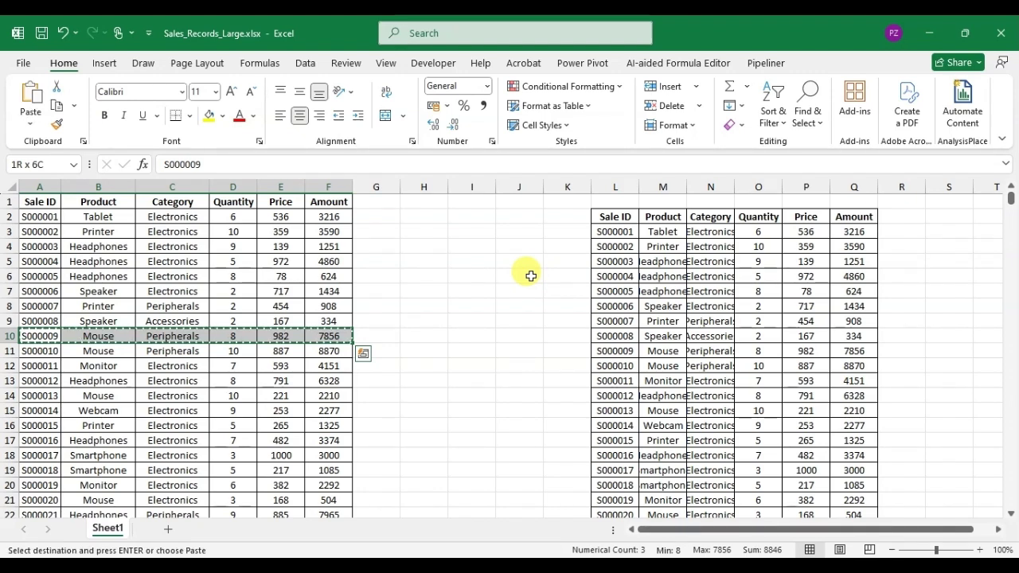
Step: Paste the copied record starting at cell S2, beyond the duplicated table
key("Right")
key("Right")
key("Right")
key("Right")
key("Right")
key("Right")
key("Right")
key("Right")
key("Right")
key("Right")
key("Up")
key("Up")
key("Up")
key("Up")
key("Up")
key("Up")
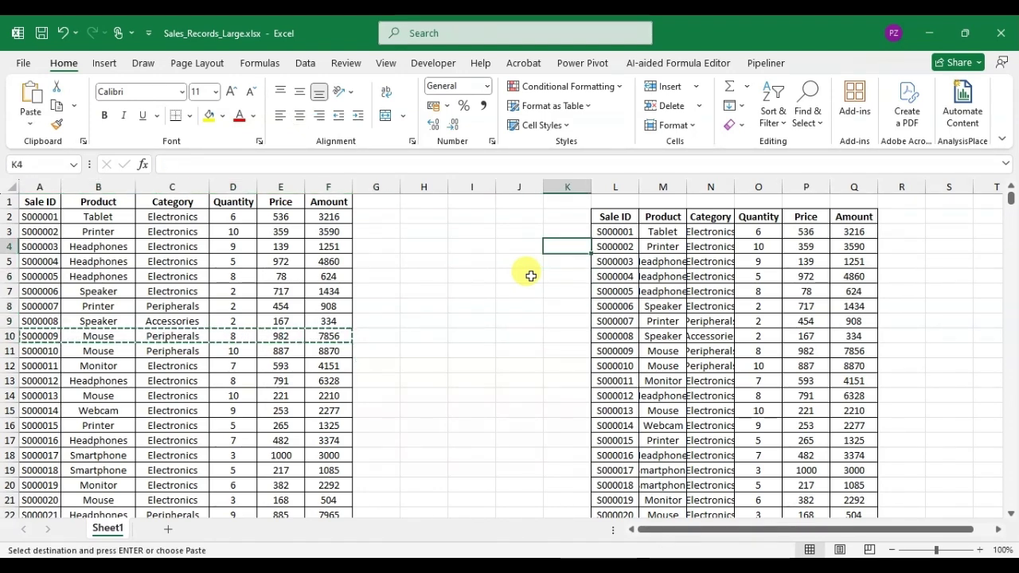
key("Left")
key("Right")
key("Right")
key("Right")
key("Right")
key("Right")
key("Right")
key("Right")
key("Right")
key("Right")
key("Right")
key("Right")
key("Left")
key("Left")
key("Up")
key("Up")
key("ctrl+v")
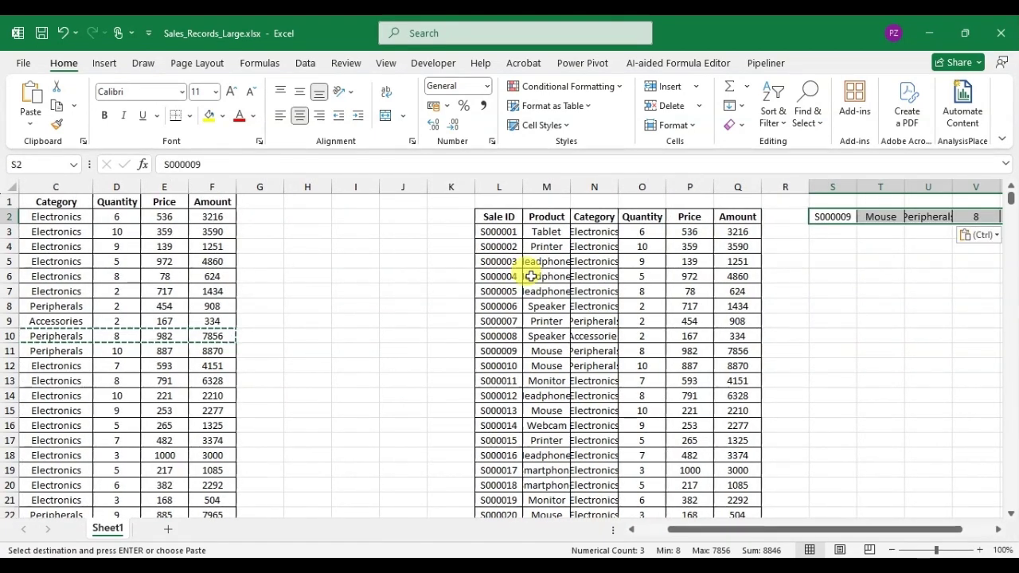
Step: Copy all Category values of the original table, from C2 down to C5001, without the header
key("Left")
key("ctrl+Left")
key("ctrl+Left")
key("ctrl+Left")
key("ctrl+Left")
key("Right")
key("Right")
key("Left")
key("Left")
key("Right")
key("Right")
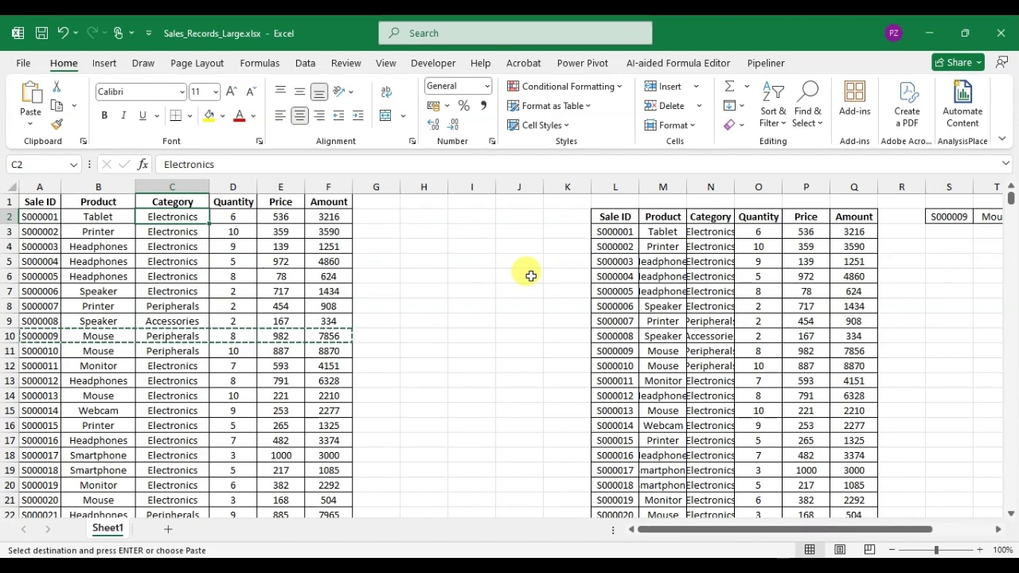
key("ctrl+shift+Down")
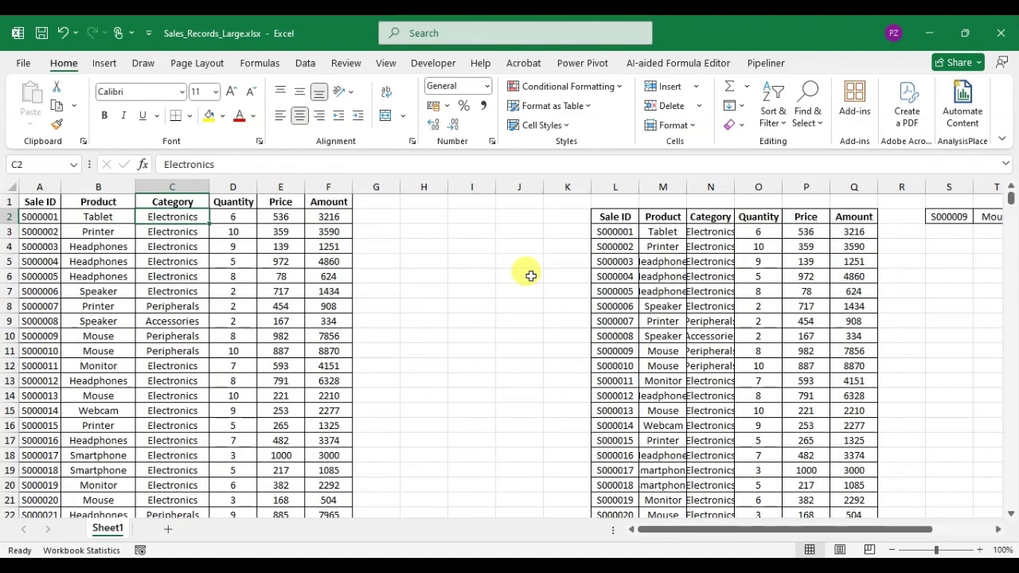
key("ctrl+shift+Down")
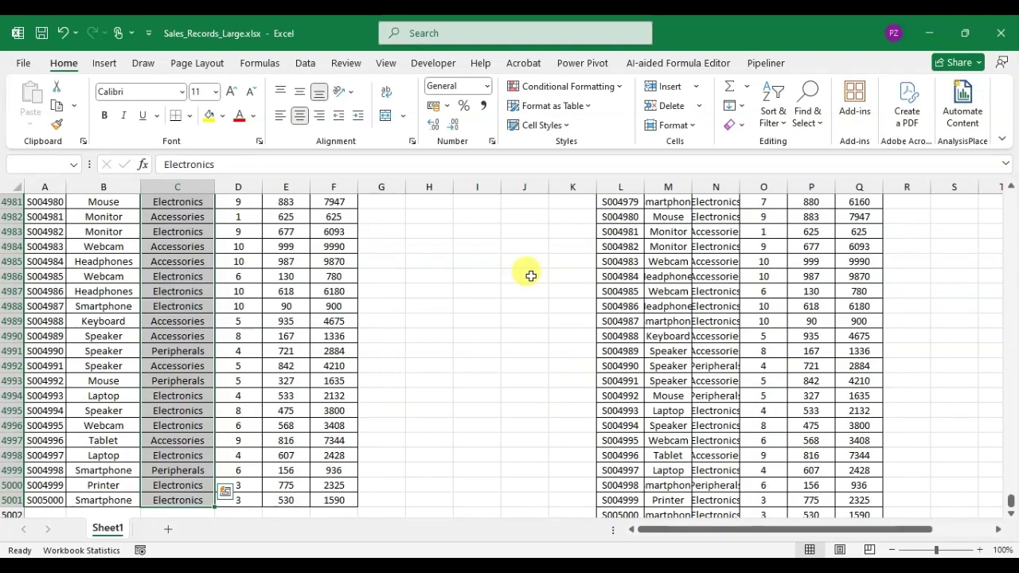
key("ctrl+c")
key("ctrl+Up")
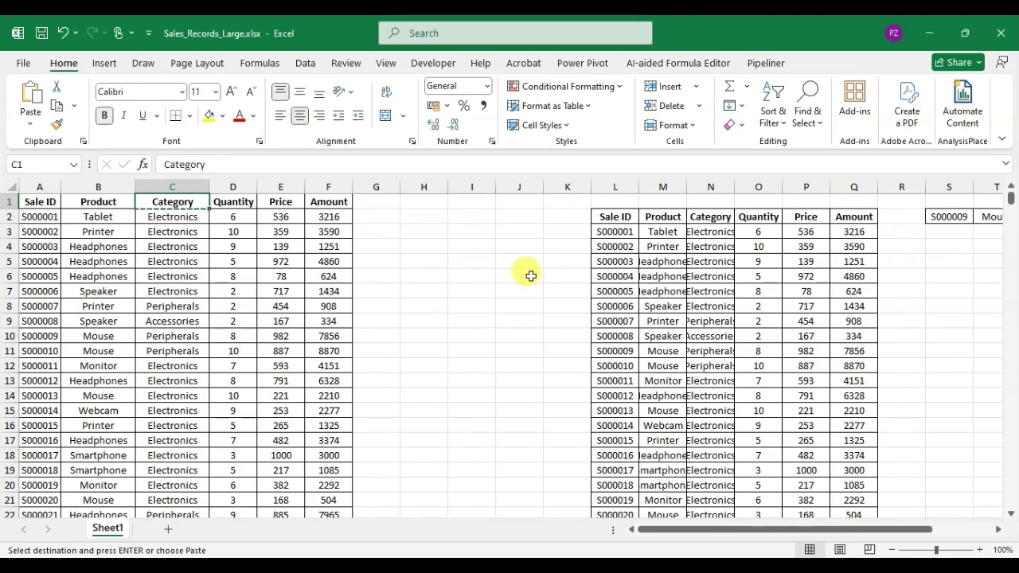
Step: Paste the copied Category values starting at cell H2 and clear the copy mode
key("Right")
key("Right")
key("Right")
key("Right")
key("Right")
key("Right")
key("Right")
key("Left")
key("Left")
key("Down")
key("ctrl+v")
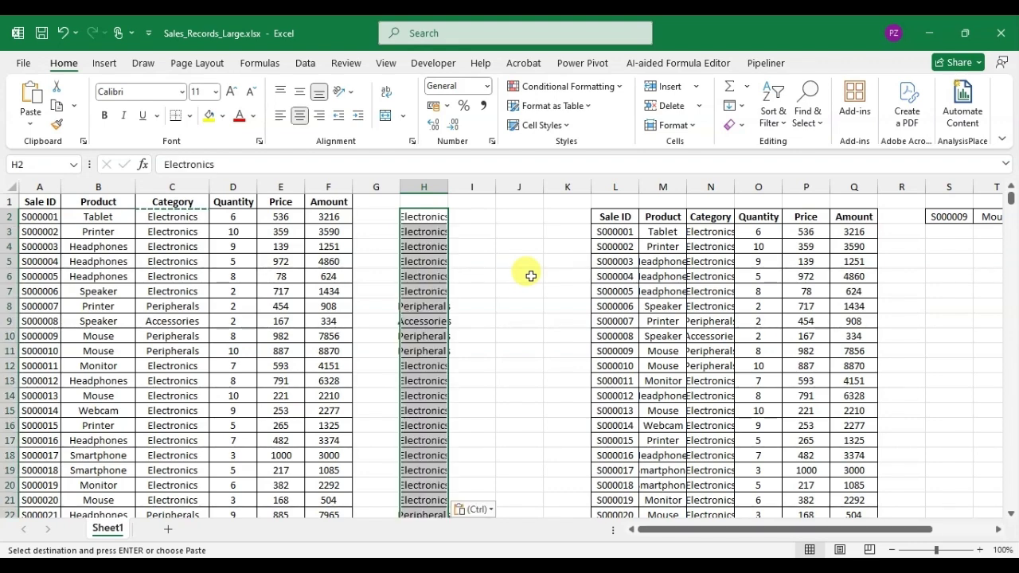
key("Escape")
key("Left")
key("Left")
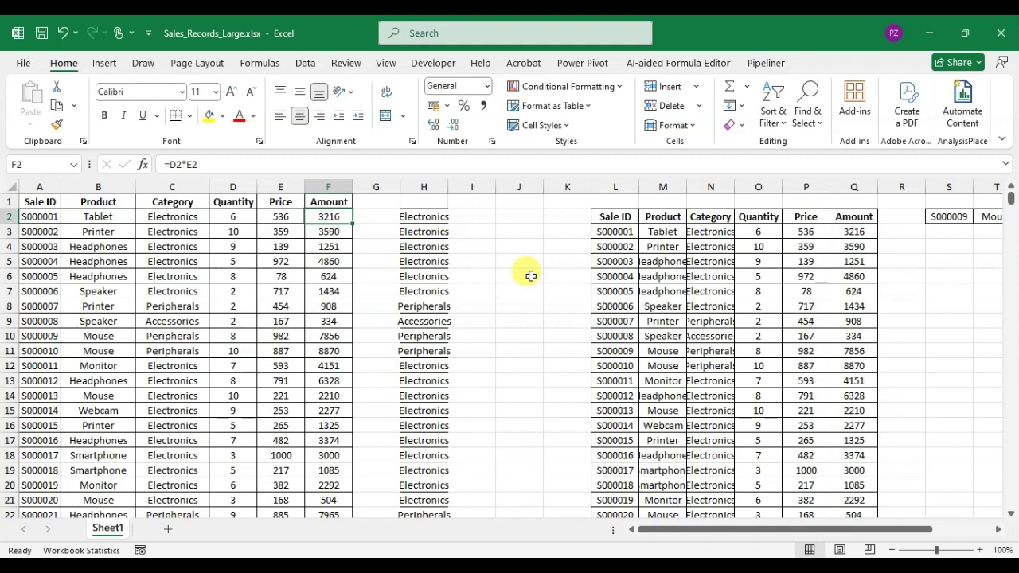
key("Left")
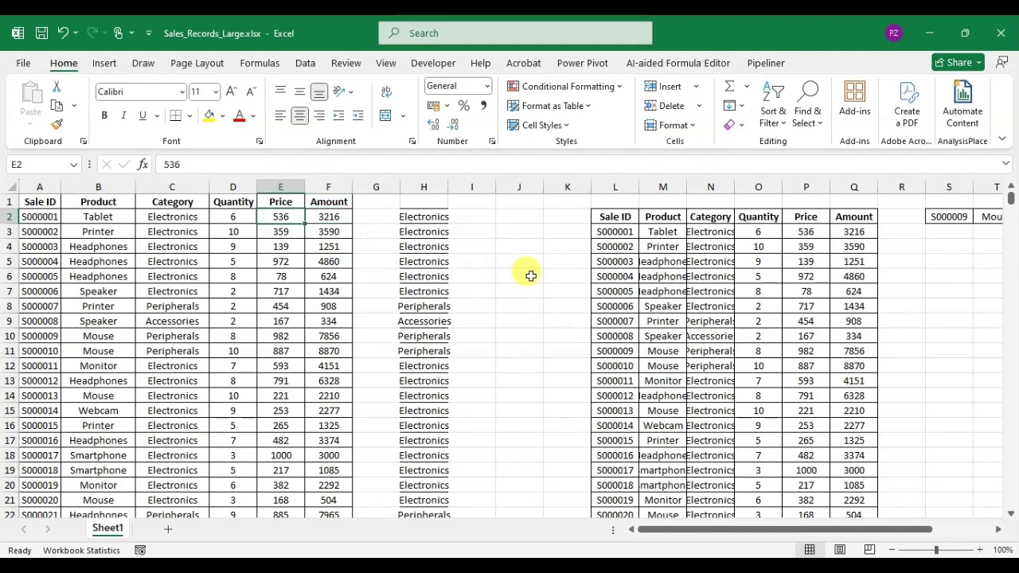
Step: Jump directly to cell A324 with the Go To command
key("ctrl+g")
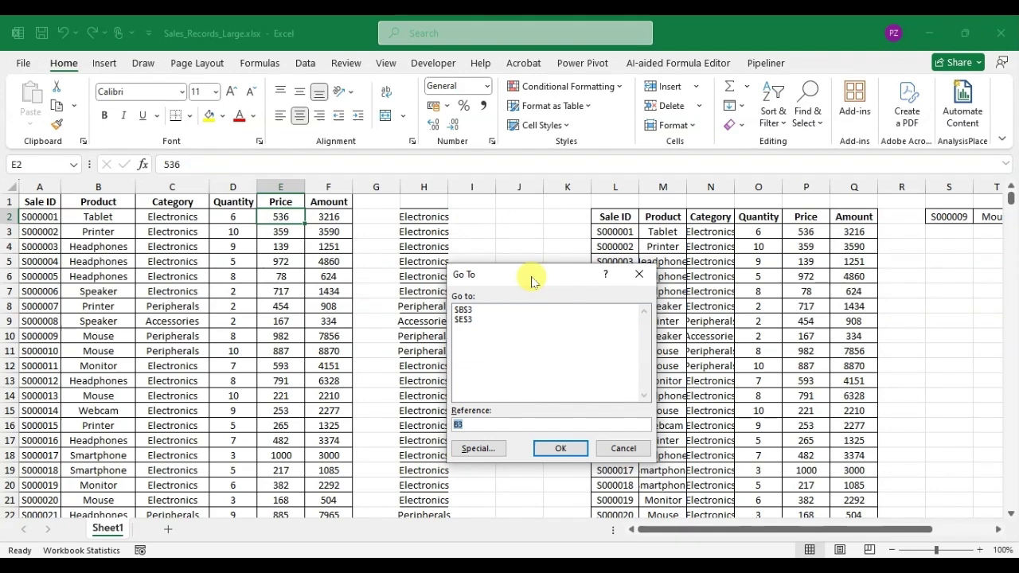
type("A")
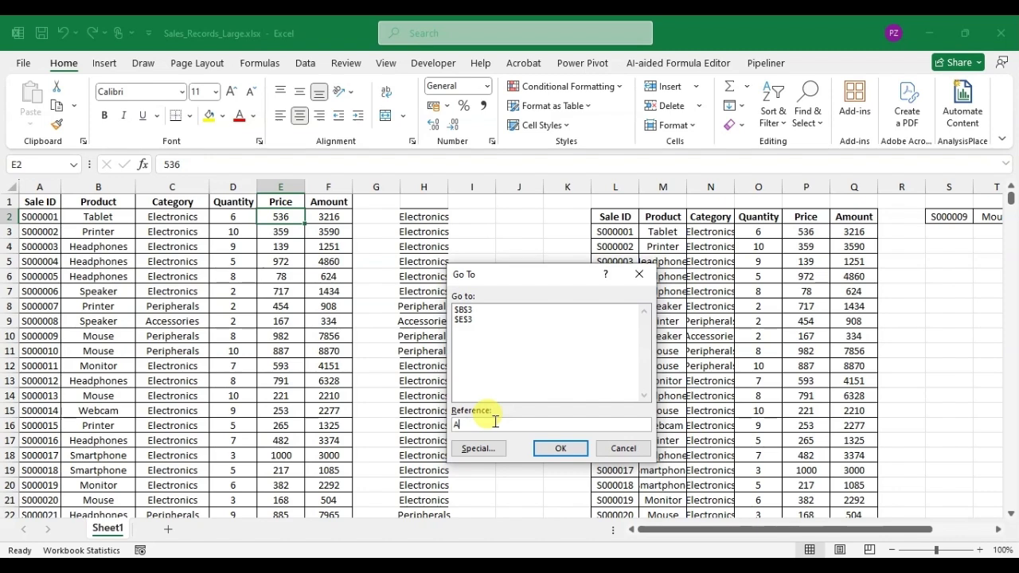
type("324")
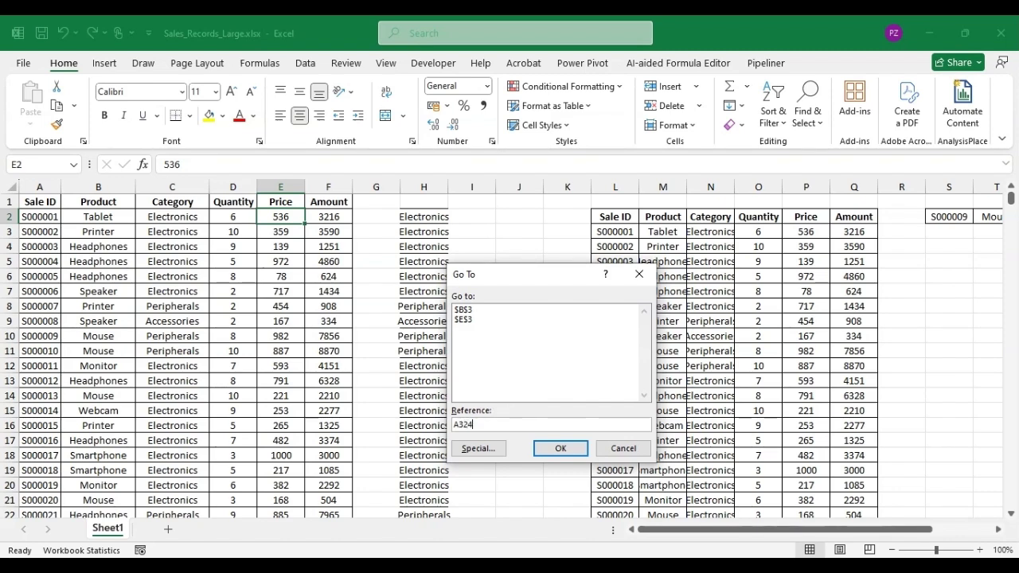
key("Return")
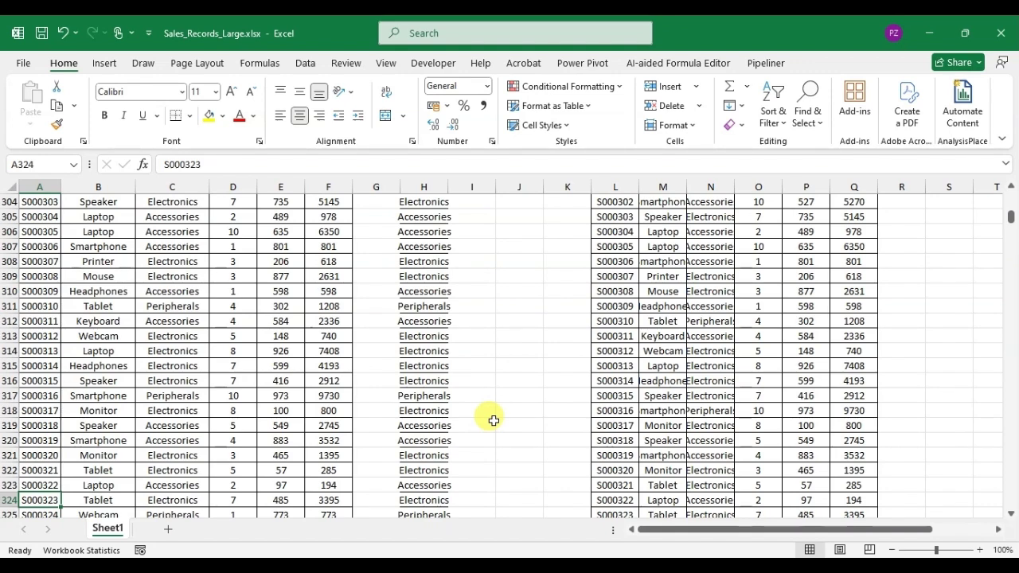
Step: Extend the selection across the record to A324:F324 and copy it
key("shift+Right")
key("shift+Right")
key("shift+Right")
key("shift+Right")
key("shift+Right")
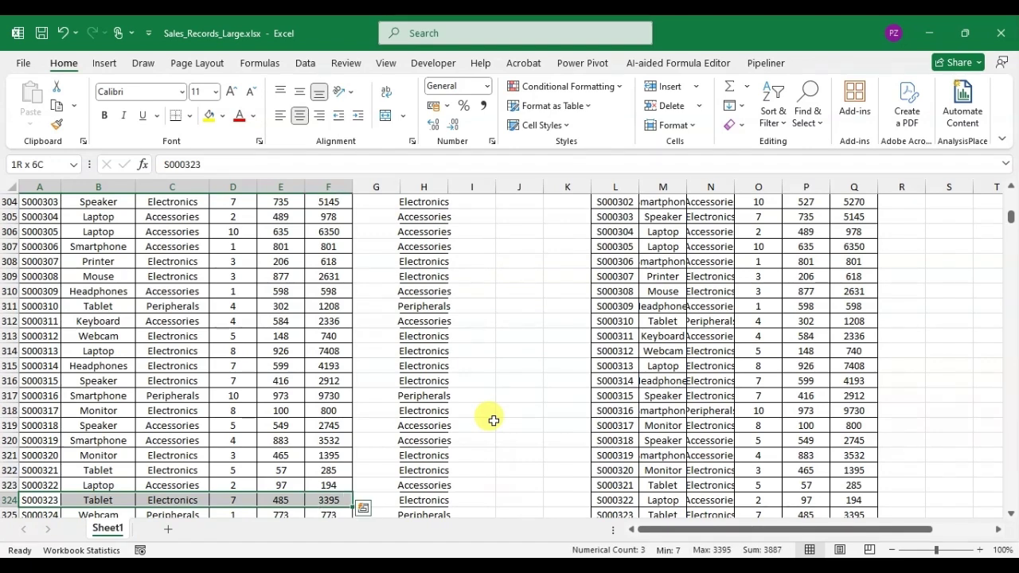
key("ctrl+c")
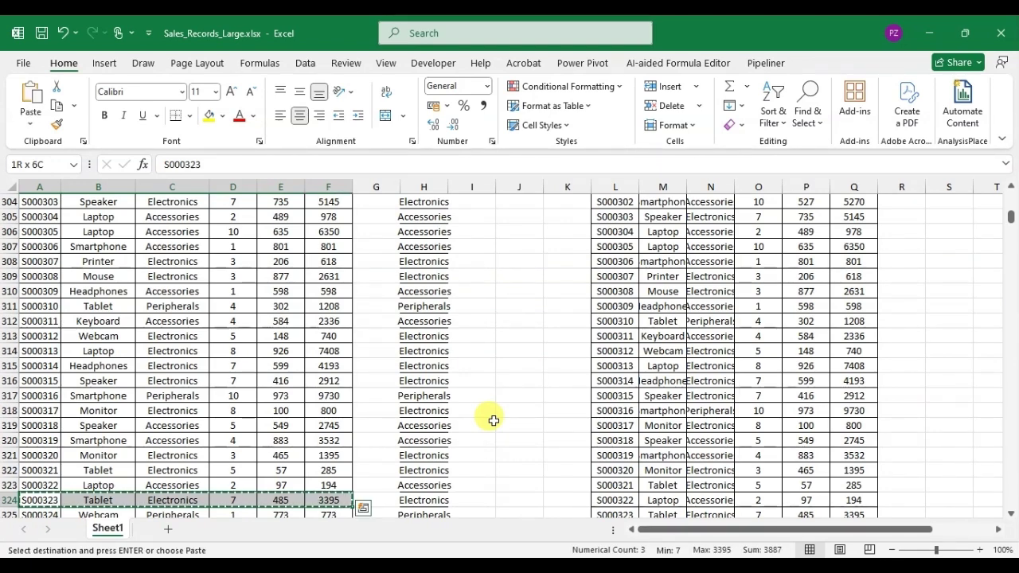
Step: Paste the copied row 324 record into the empty area beside the duplicate table, starting at cell S298
key("Up")
key("Up")
key("Up")
key("Up")
key("Up")
key("Up")
key("Up")
key("Up")
key("Up")
key("Up")
key("Up")
key("Up")
key("Up")
key("Up")
key("Up")
key("Up")
key("Up")
key("Up")
key("Up")
key("Up")
key("Up")
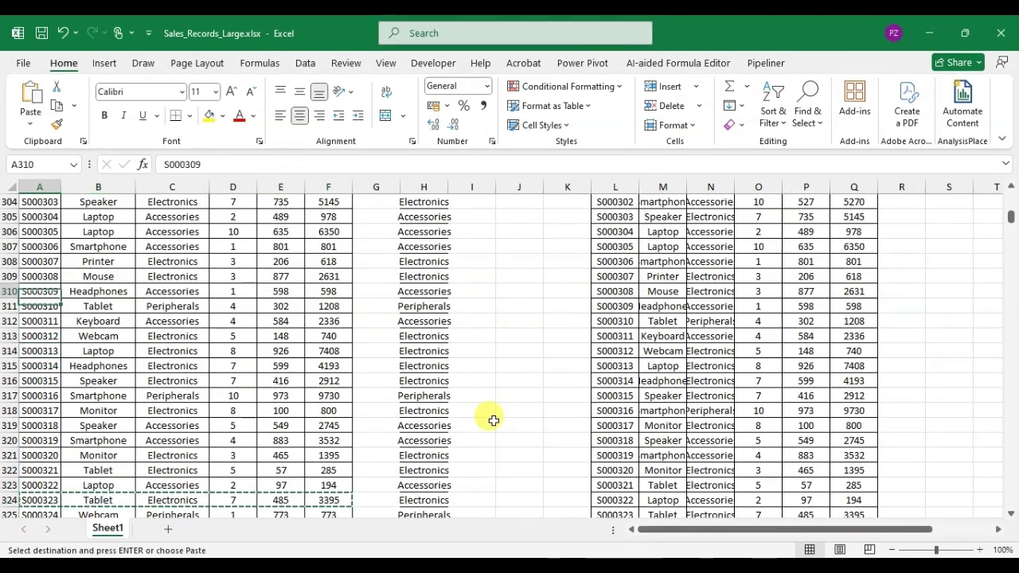
key("Right")
key("Right")
key("Right")
key("Right")
key("Right")
key("Right")
key("Right")
key("Right")
key("Right")
key("Right")
key("Right")
key("Right")
key("Right")
key("Right")
key("Right")
key("Right")
key("Right")
key("Right")
key("Right")
key("Left")
key("Left")
key("Left")
key("Left")
key("Left")
key("Left")
key("Left")
key("Right")
key("Right")
key("Right")
key("Right")
key("Right")
key("Right")
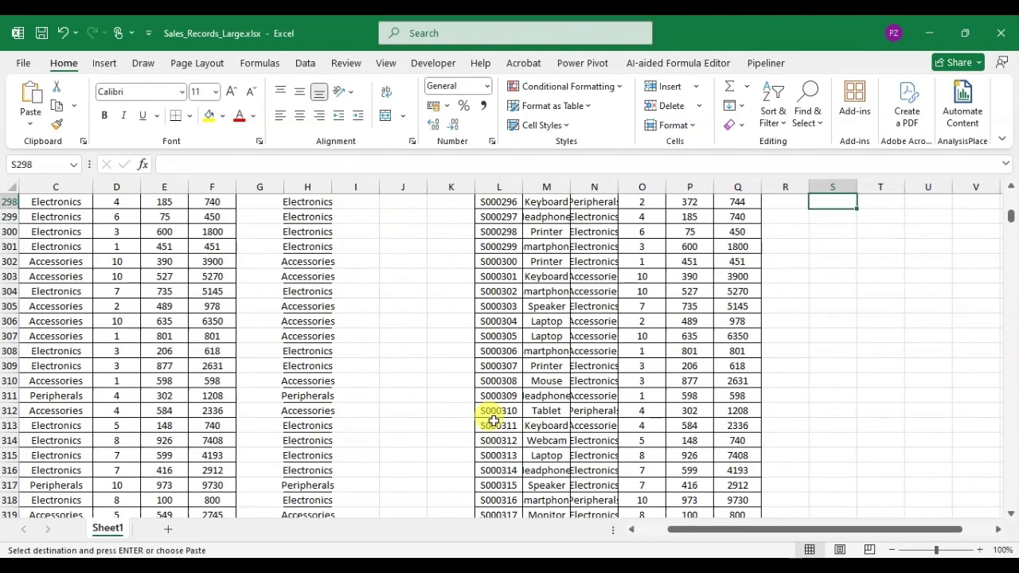
key("ctrl+v")
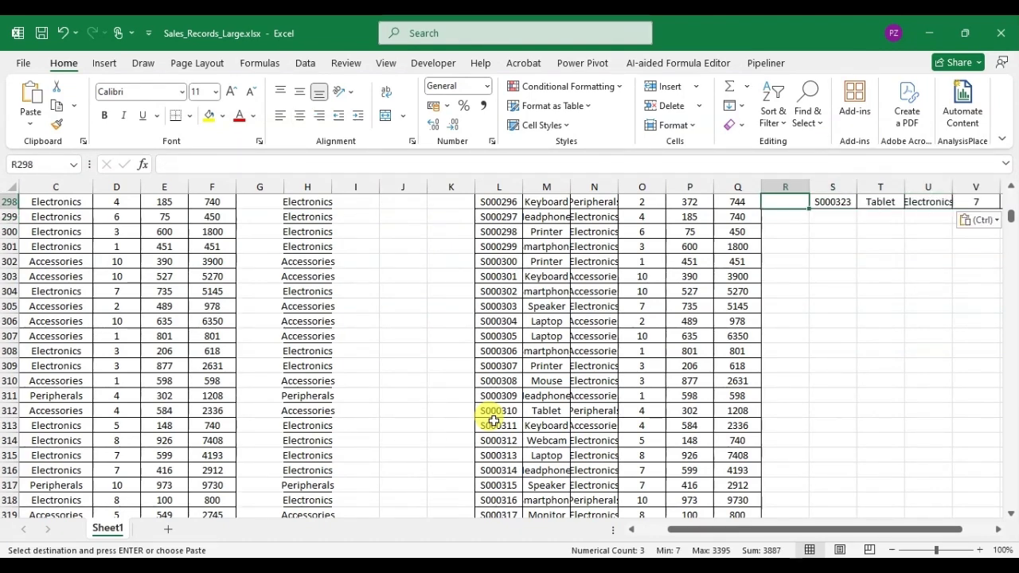
Step: Return to column A and jump to the original table's last record at A5001, and back up to A1
key("Left")
key("Left")
key("Left")
key("Left")
key("Left")
key("Left")
key("Left")
key("Left")
key("Left")
key("Left")
key("Left")
key("Left")
key("Left")
key("Left")
key("Left")
key("Left")
key("Left")
key("Left")
key("ctrl+Down")
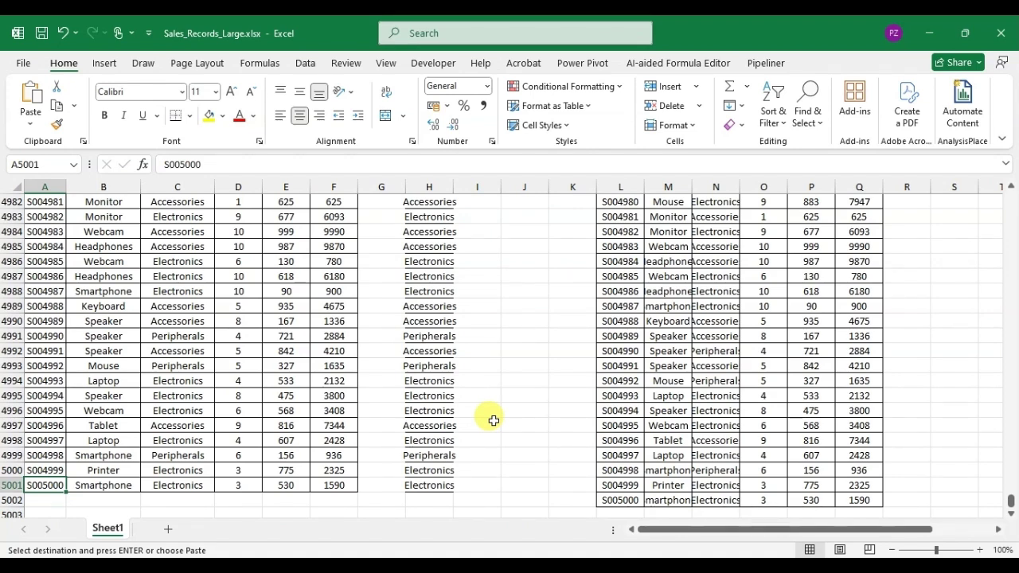
key("ctrl+Up")
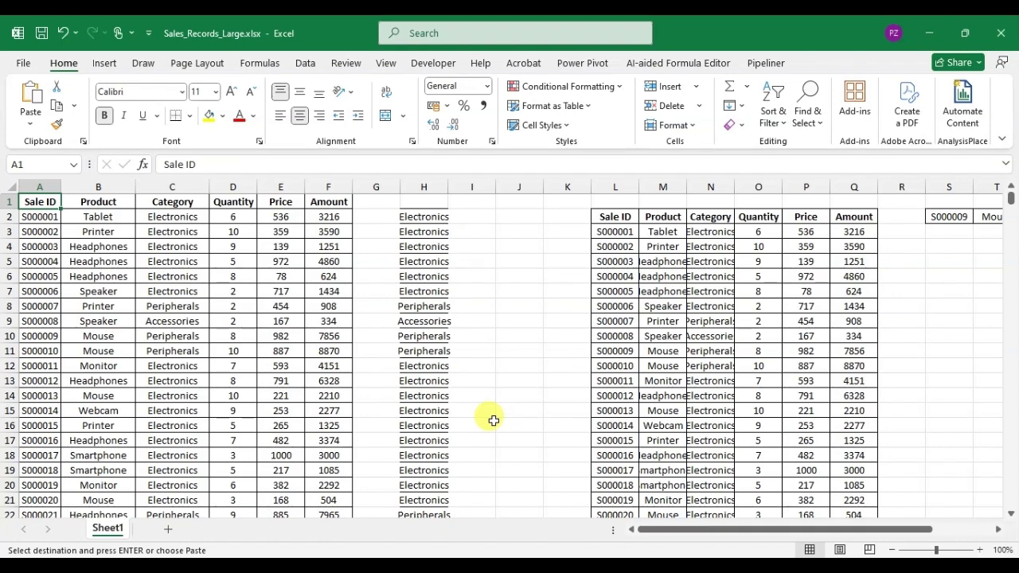
Step: Jump to the sheet's last used cell, X5002, and move back to the original table's last record at A5001
key("ctrl+End")
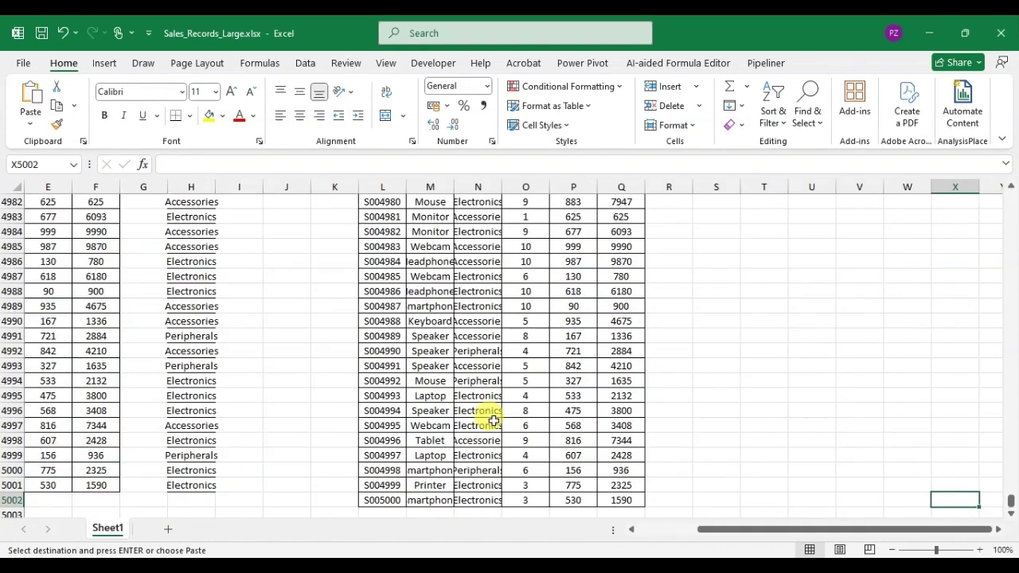
key("ctrl+Left")
key("ctrl+Left")
key("ctrl+Left")
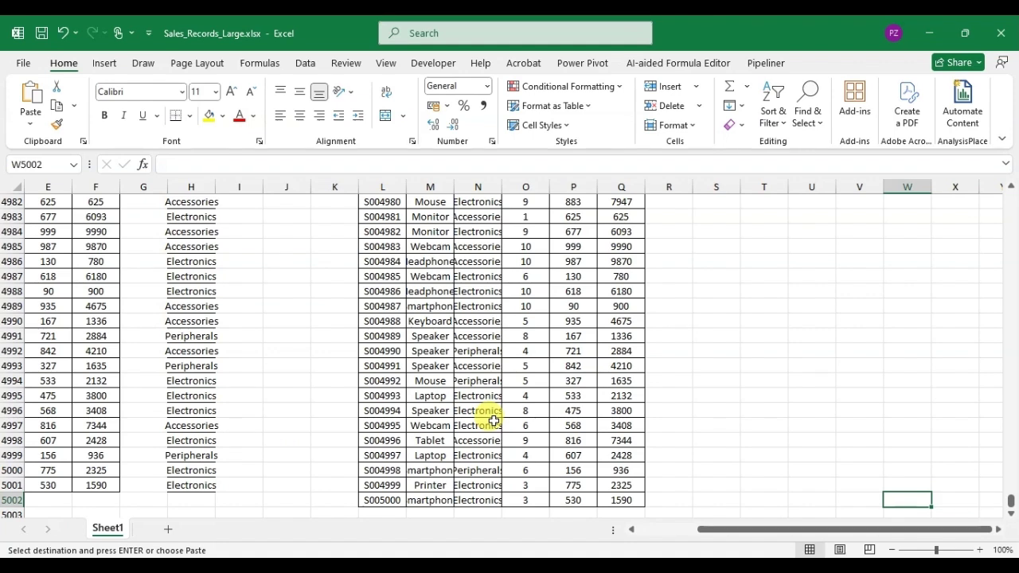
key("Up")
key("Right")
key("Left")
key("Right")
key("Left")
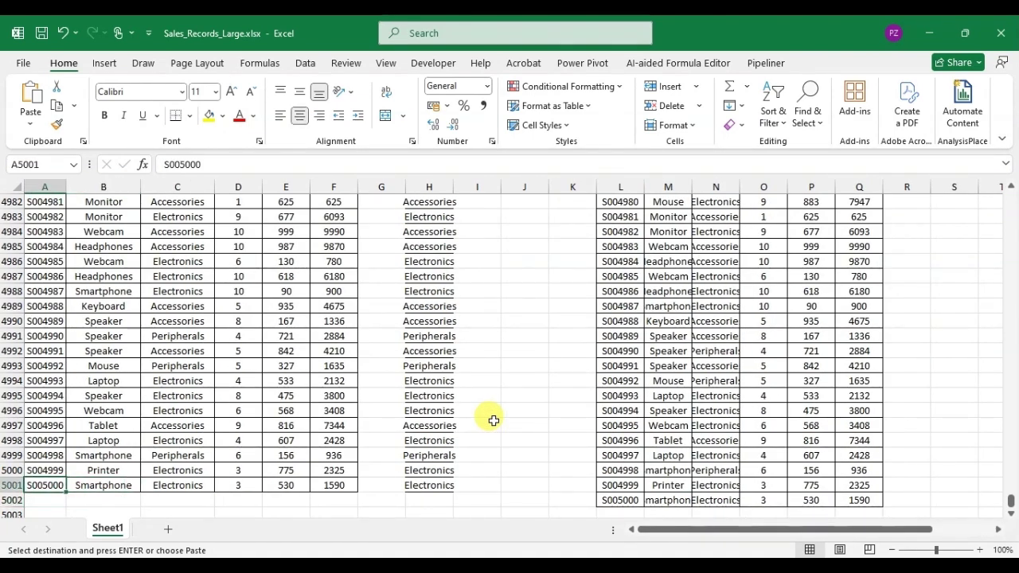
Step: Extend the selection across the last record from A5001 to E5001 and collapse it back to A5001
key("shift+Right")
key("shift+Right")
key("shift+Right")
key("shift+Right")
key("Left")
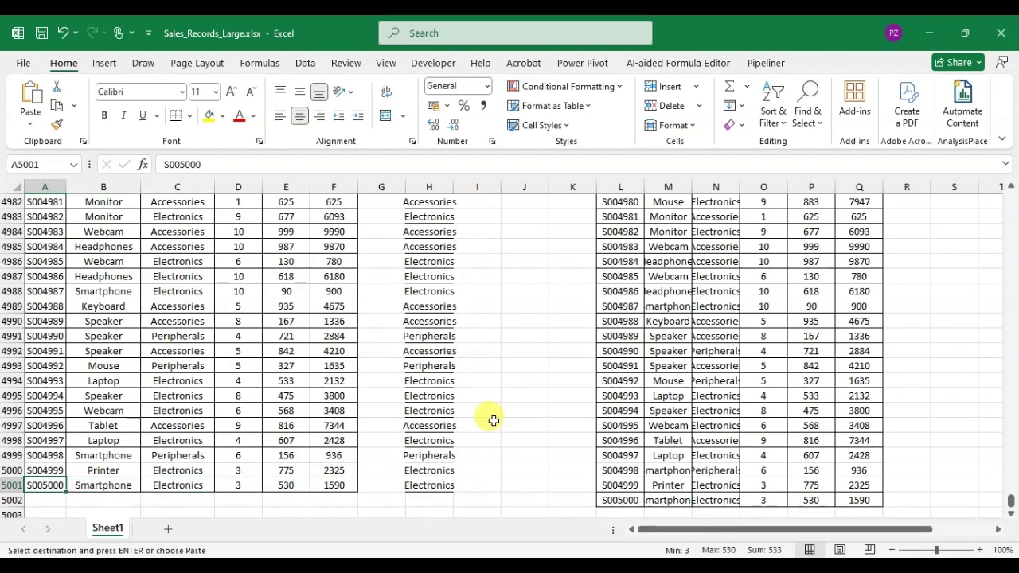